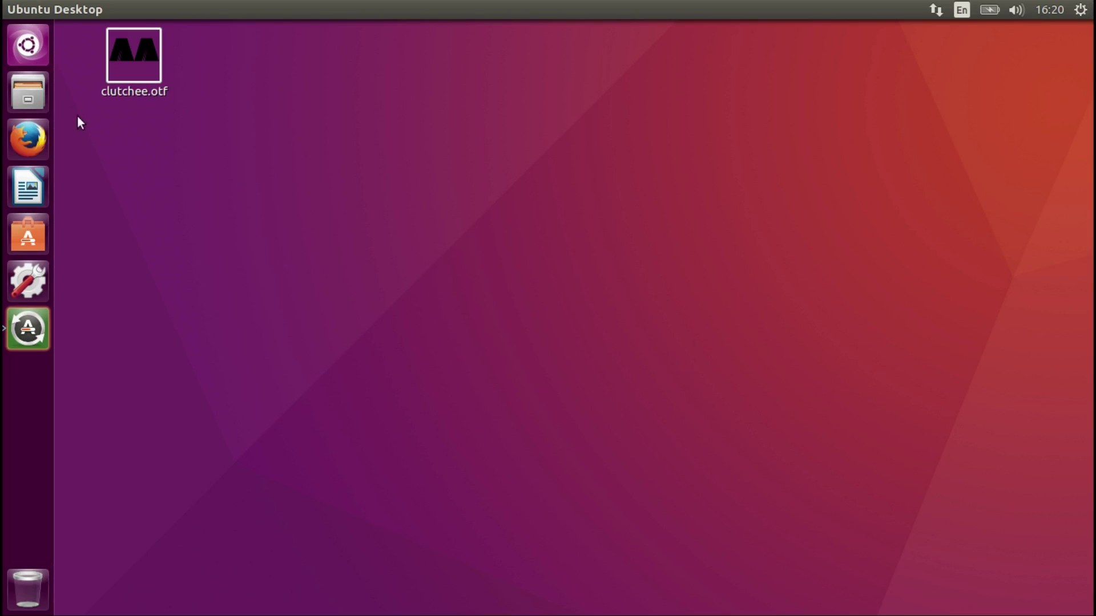
Open Files on the Home folder and add a new folder called .fonts.
{"action": "left_click", "coordinate": [32, 96]}
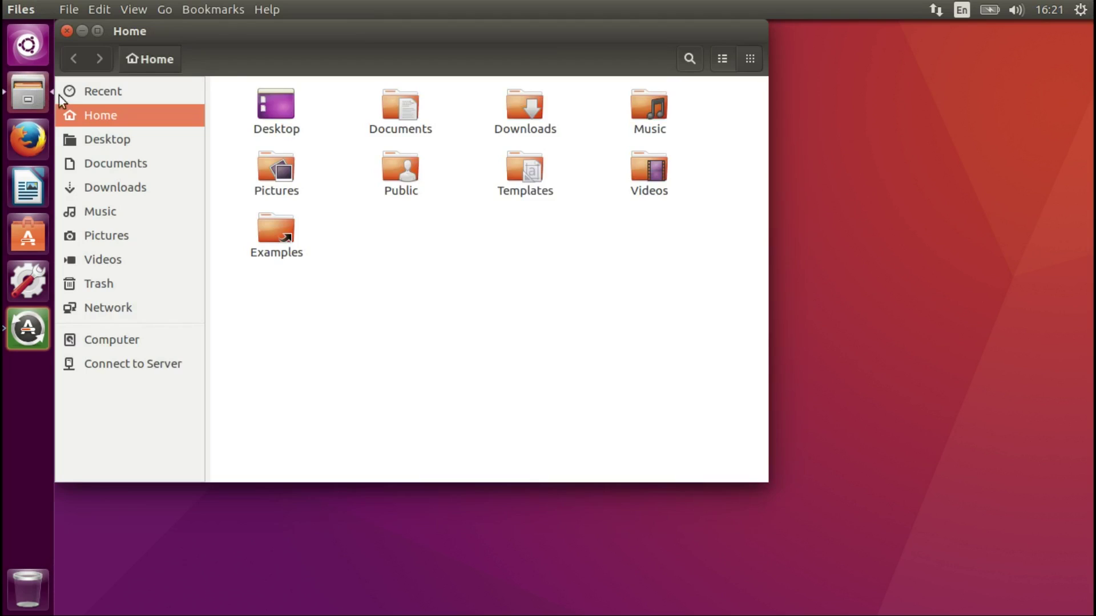
{"action": "right_click", "coordinate": [457, 303]}
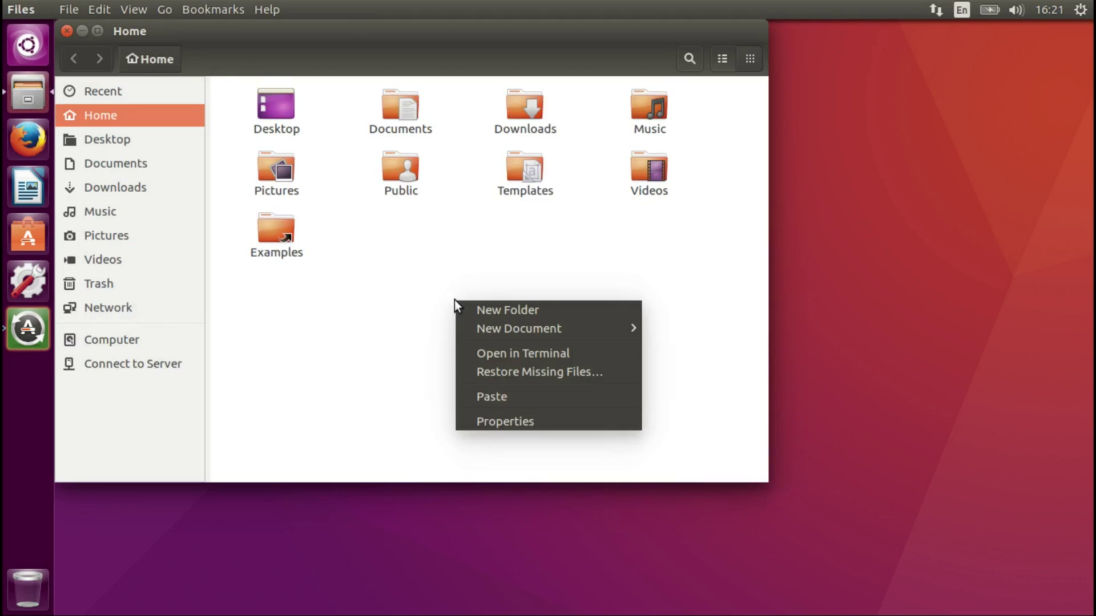
{"action": "left_click", "coordinate": [484, 309]}
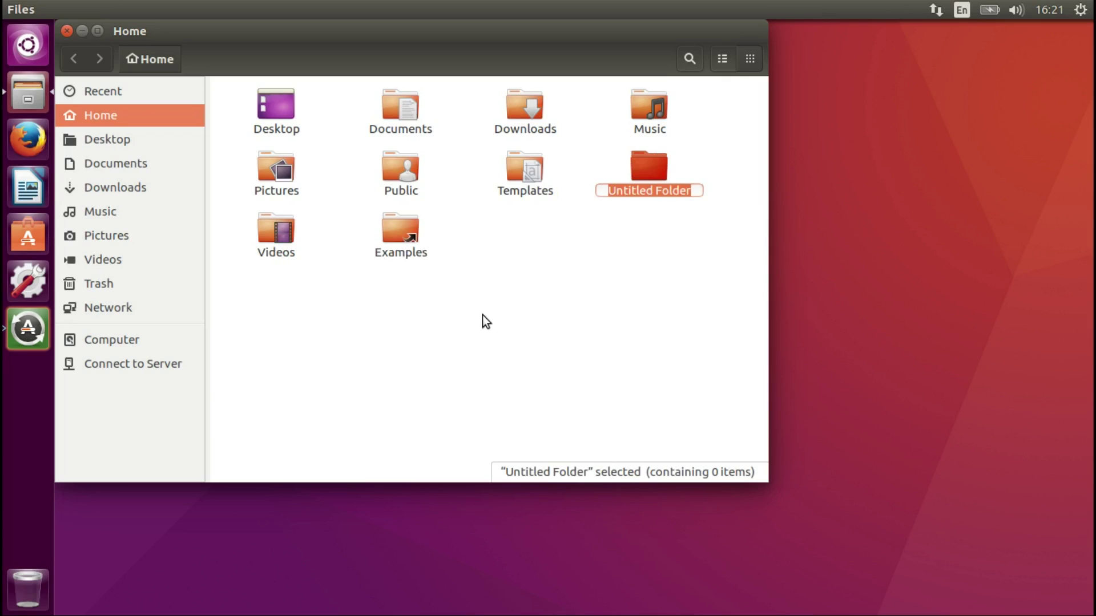
{"action": "type", "text": ".font"}
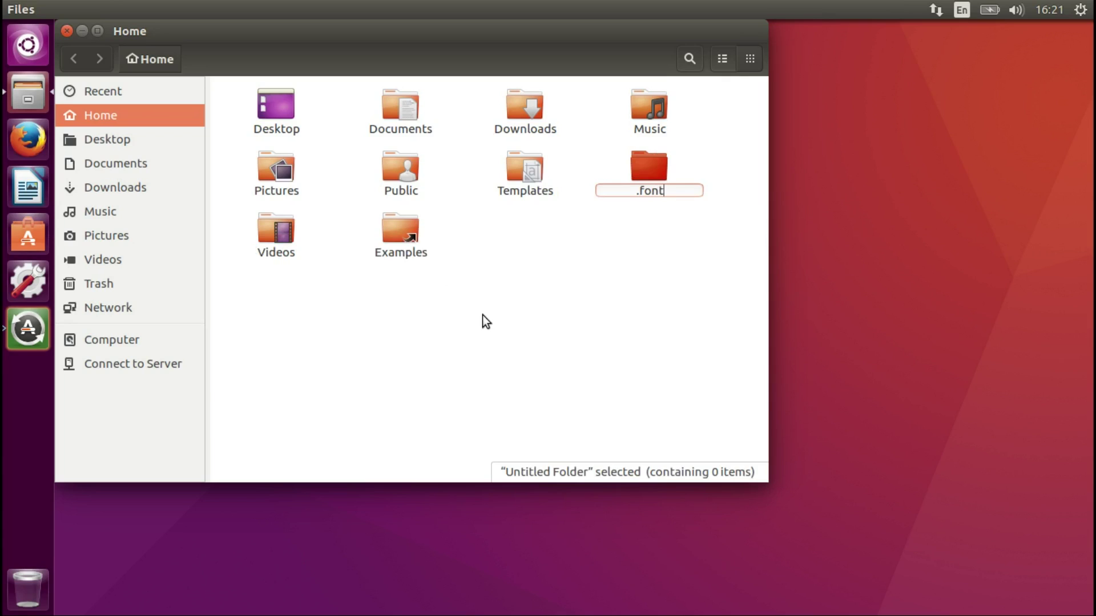
{"action": "type", "text": "s"}
{"action": "key", "text": "Return"}
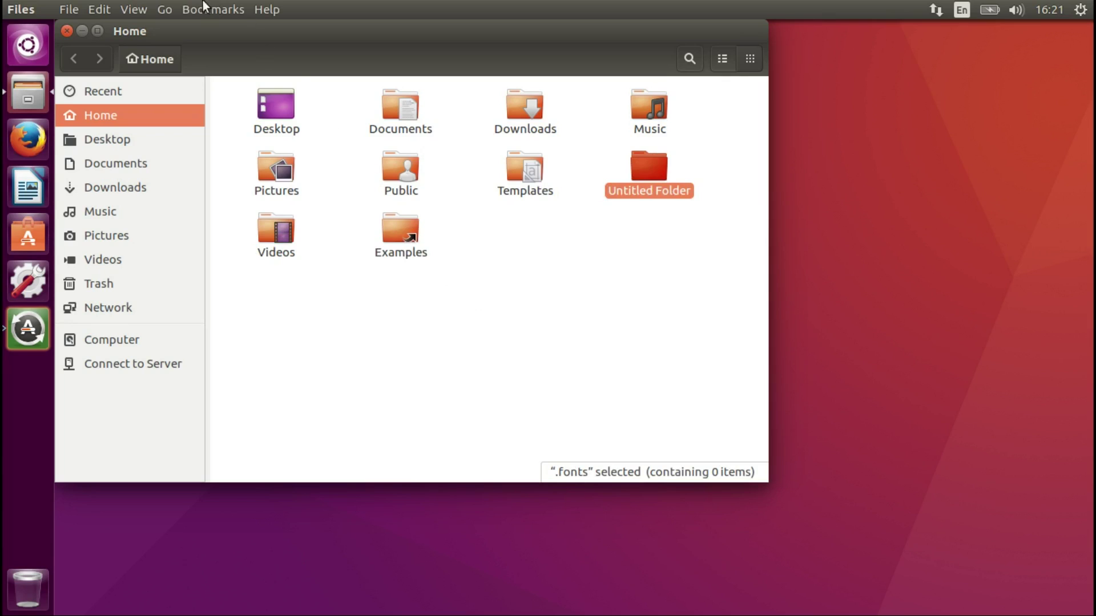
Turn on Show Hidden Files from the View menu so .fonts is listed.
{"action": "left_click", "coordinate": [143, 8]}
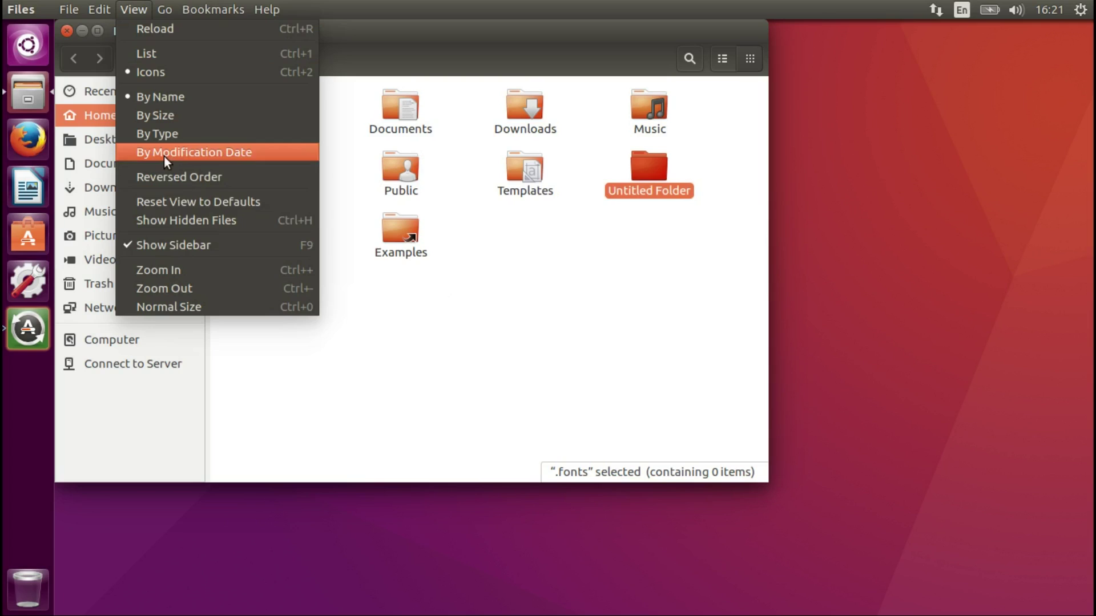
{"action": "left_click", "coordinate": [181, 220]}
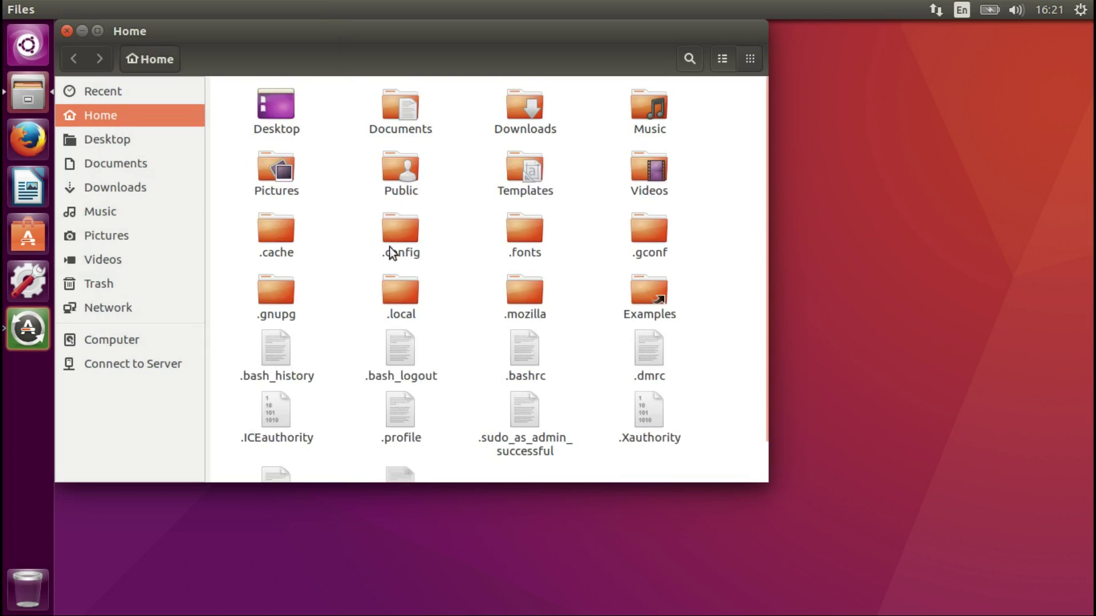
Open the .fonts folder and drag clutchee.otf from the desktop into it.
{"action": "double_click", "coordinate": [529, 234]}
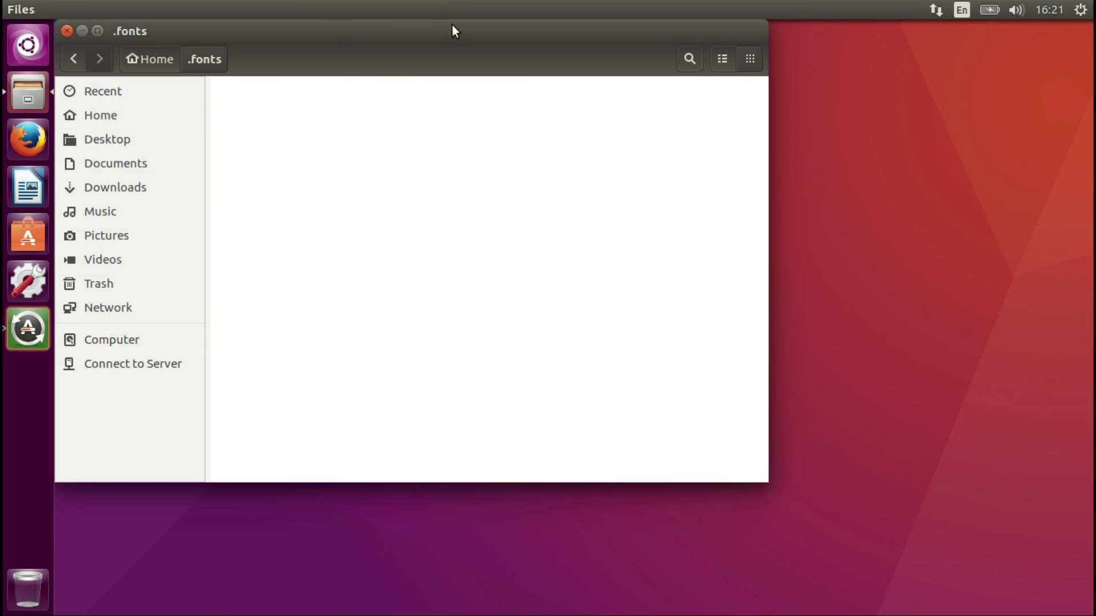
{"action": "left_click_drag", "start_coordinate": [453, 28], "coordinate": [740, 79]}
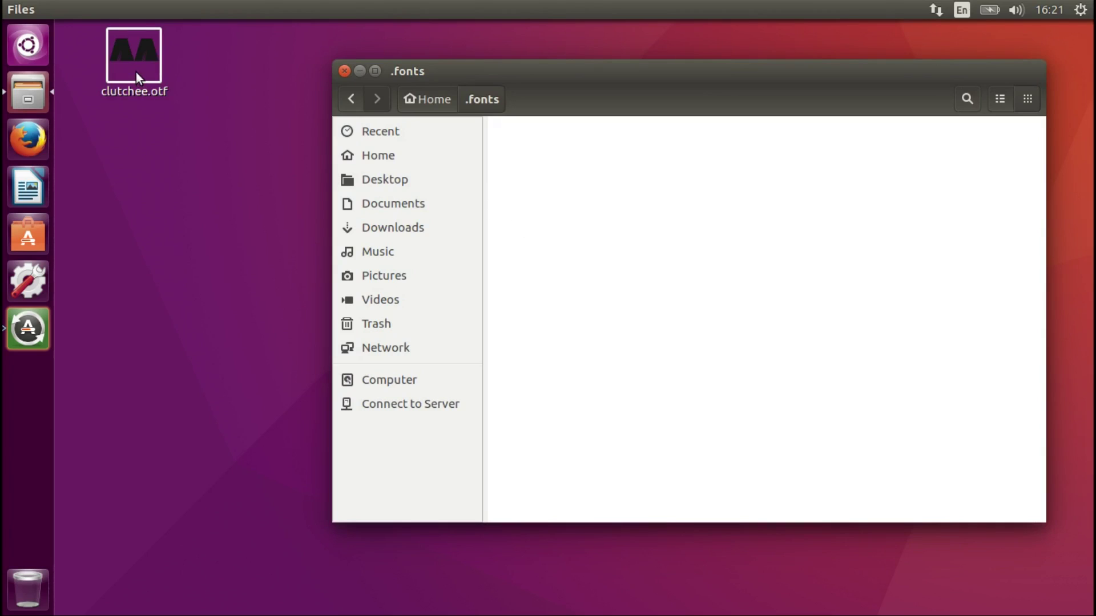
{"action": "left_click_drag", "start_coordinate": [136, 71], "coordinate": [640, 213]}
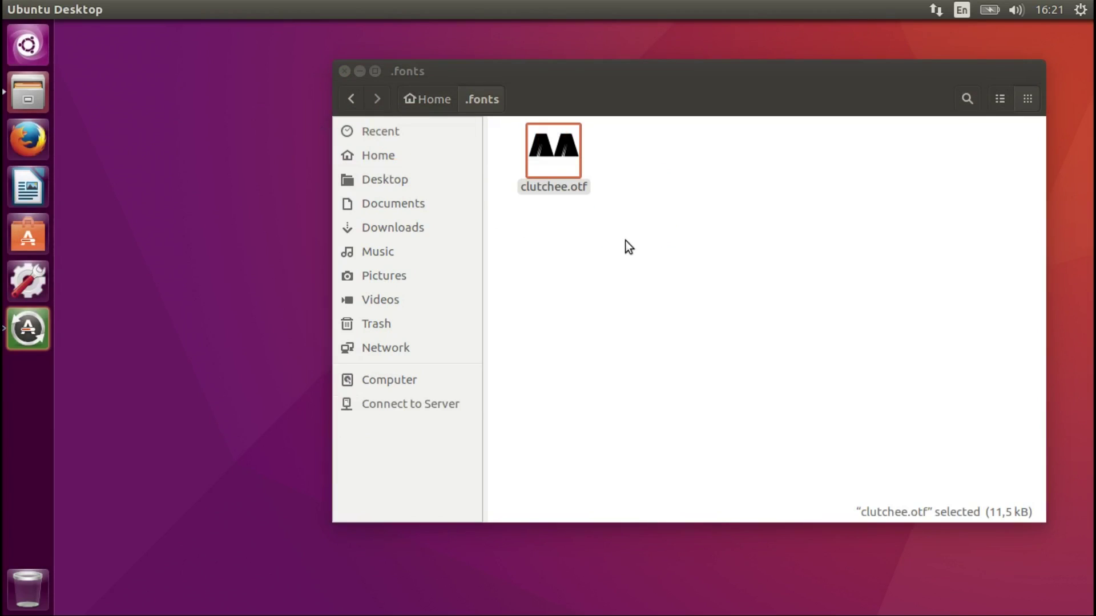
Close the .fonts window and log out of the session from the gear menu.
{"action": "left_click", "coordinate": [343, 72]}
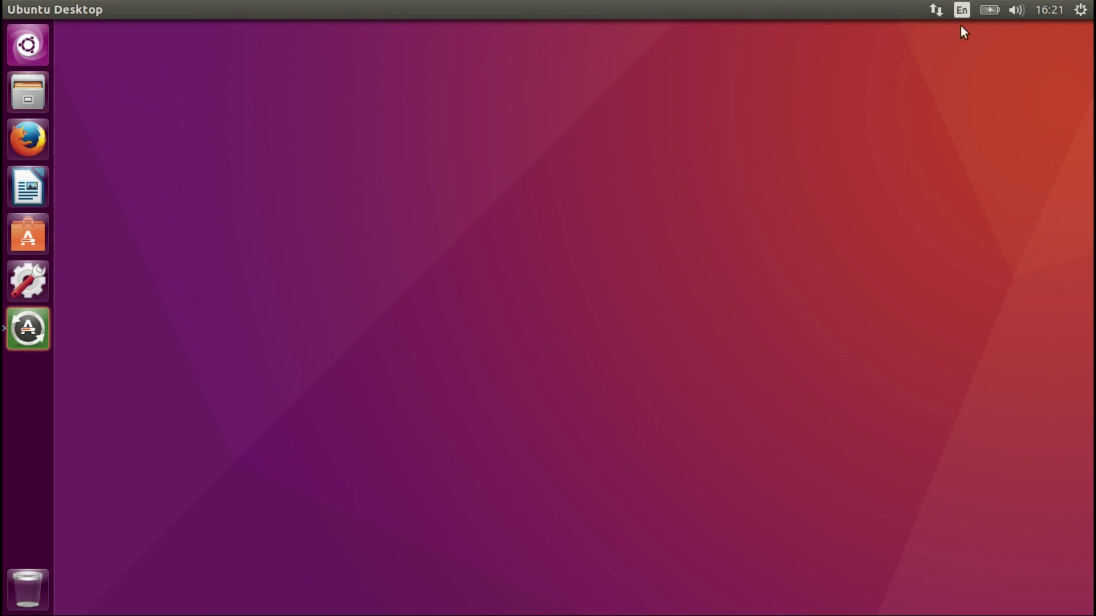
{"action": "left_click", "coordinate": [1073, 10]}
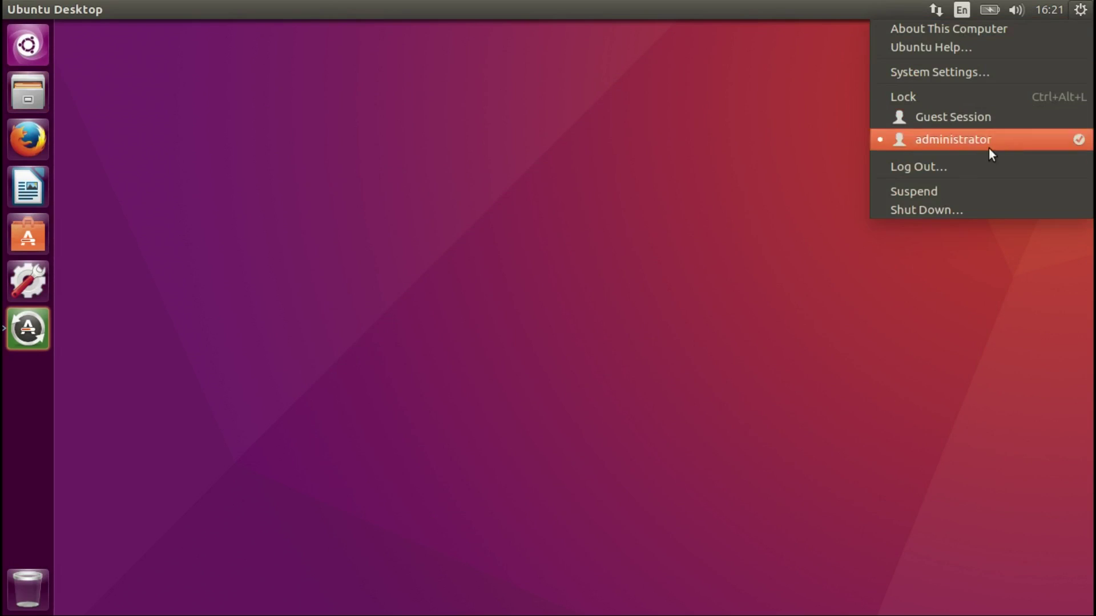
{"action": "left_click", "coordinate": [960, 167]}
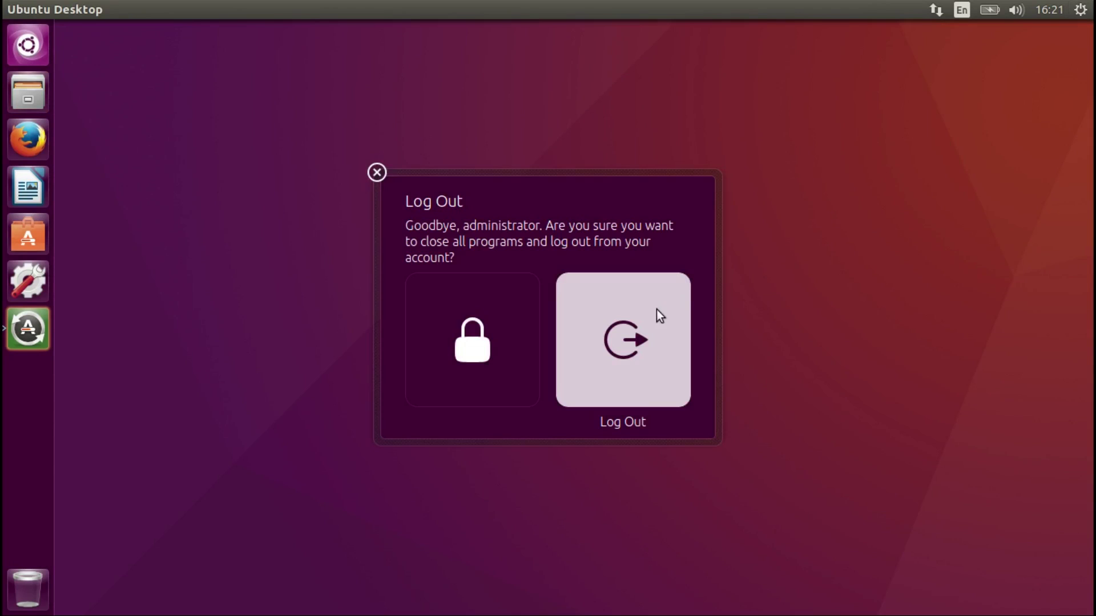
{"action": "left_click", "coordinate": [624, 324]}
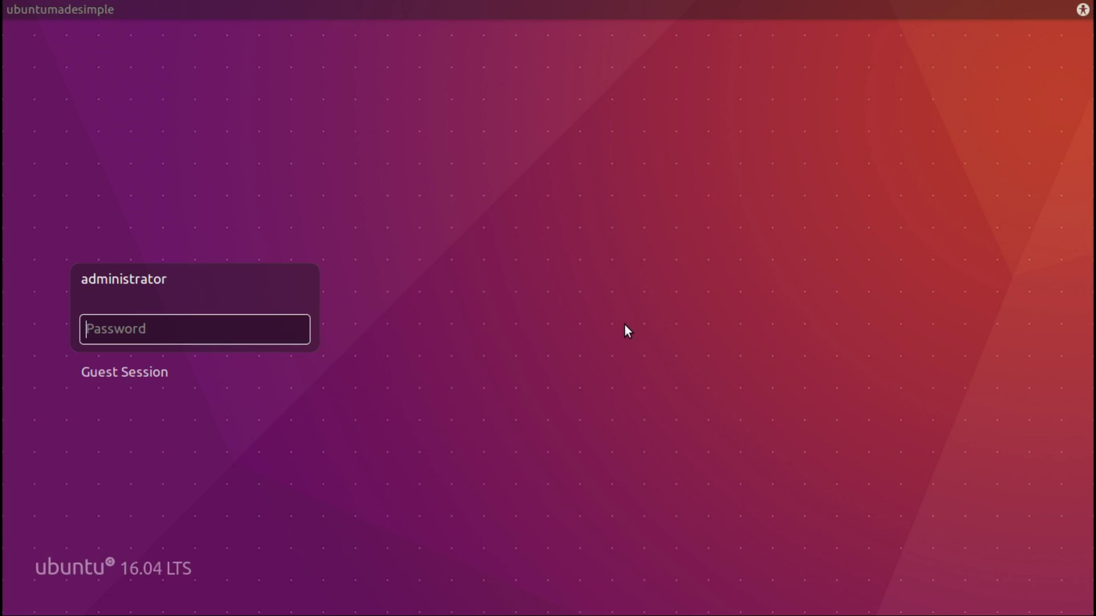
Enter the account password at the login screen to sign back in.
{"action": "type", "text": "••••••"}
{"action": "key", "text": "Return"}
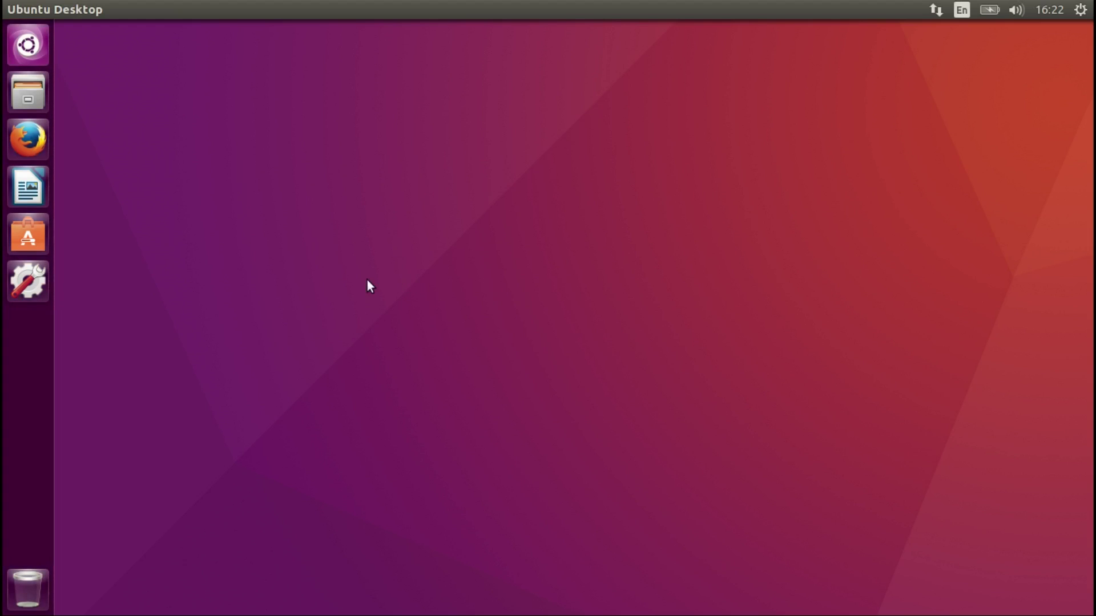
Launch LibreOffice Writer to get a blank Untitled 1 document.
{"action": "left_click", "coordinate": [37, 181]}
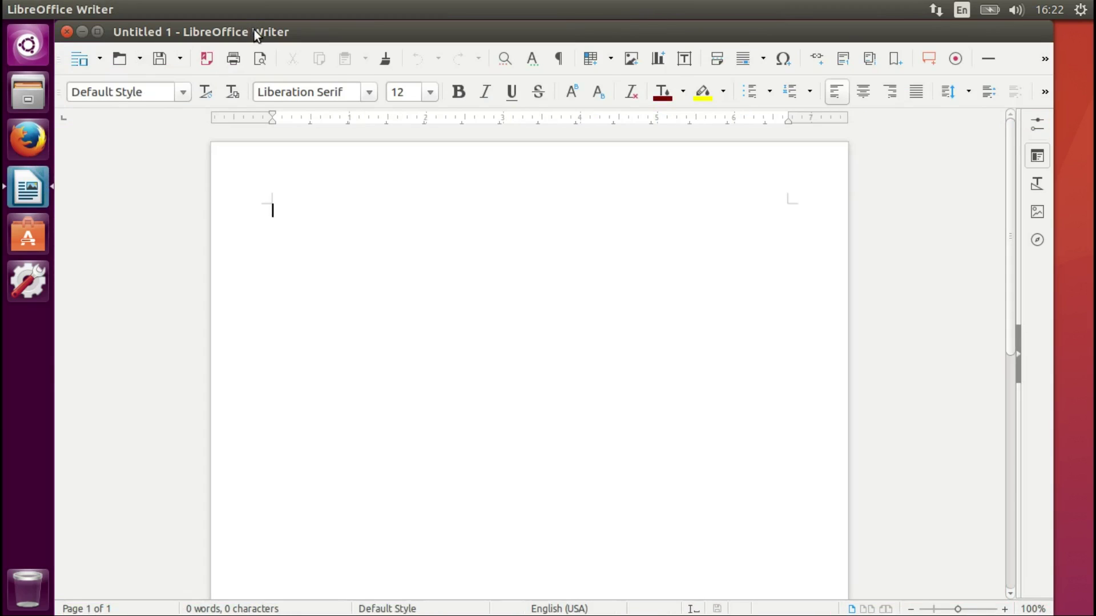
Maximise Writer, choose the Clutchee font and type 'This worked!!!!!!'.
{"action": "left_click_drag", "start_coordinate": [254, 30], "coordinate": [283, 2]}
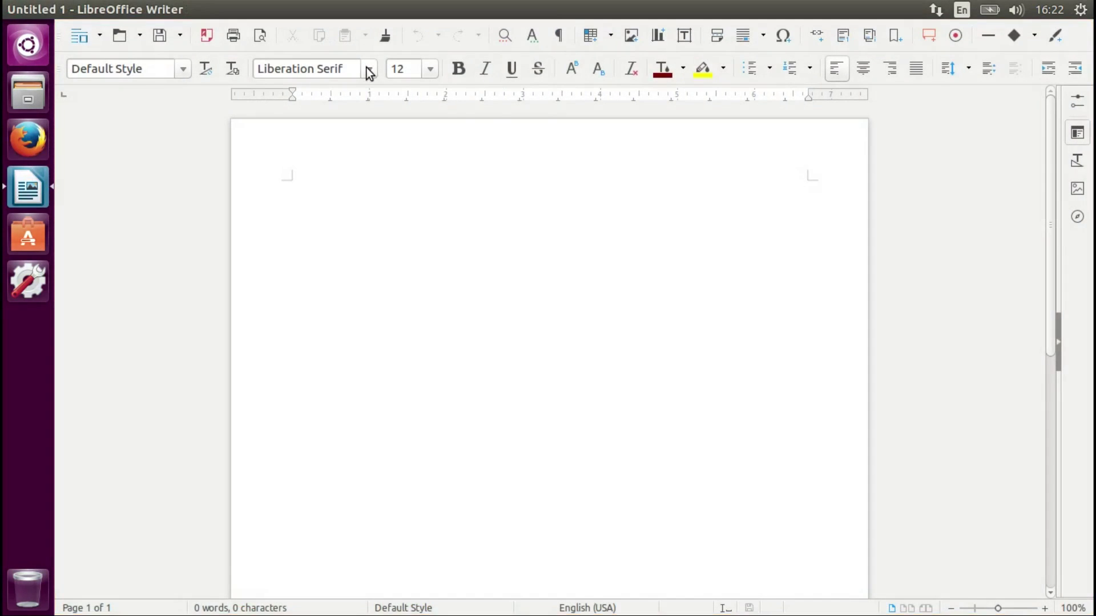
{"action": "left_click", "coordinate": [368, 69]}
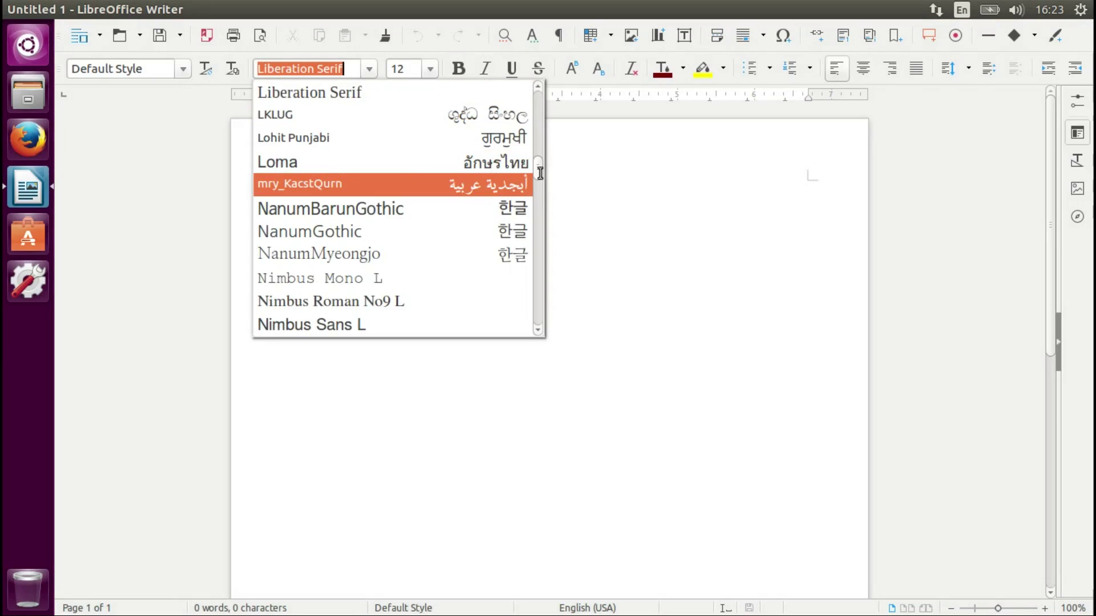
{"action": "left_click_drag", "start_coordinate": [539, 173], "coordinate": [532, 108]}
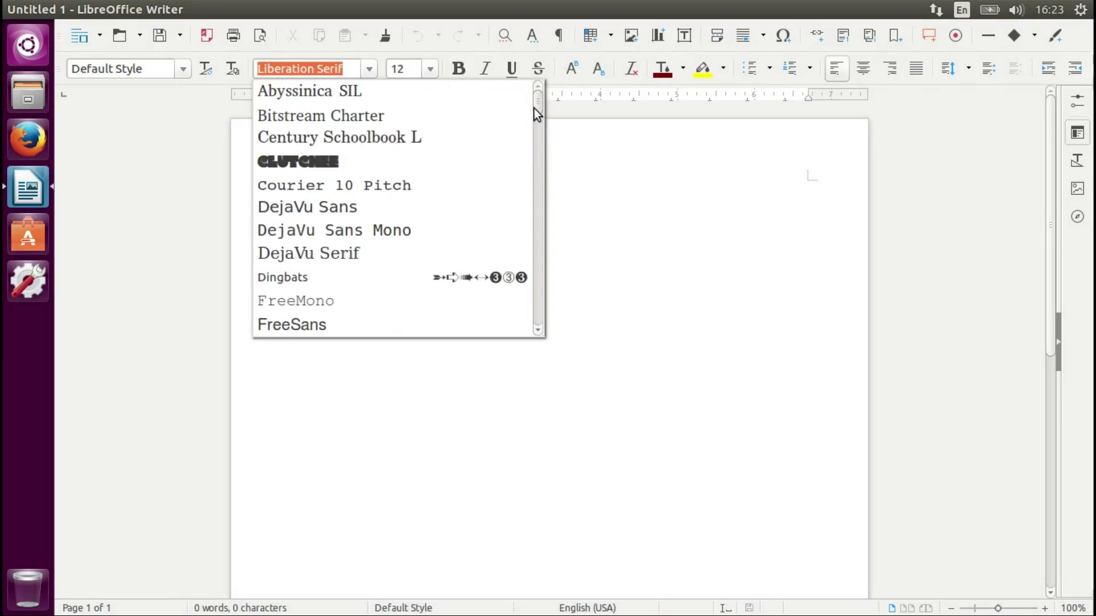
{"action": "left_click", "coordinate": [388, 163]}
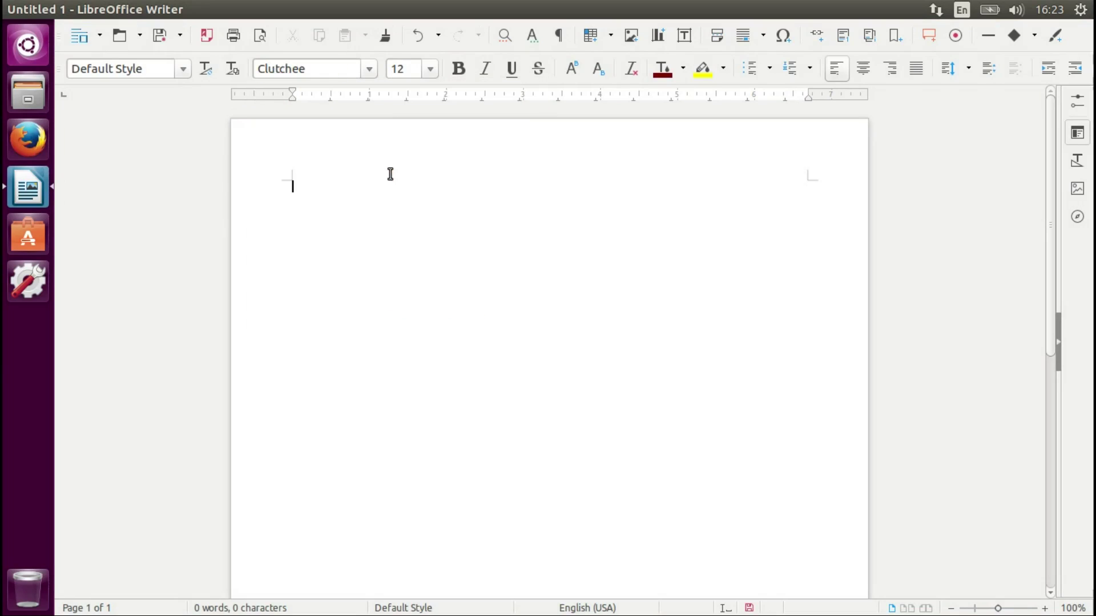
{"action": "type", "text": "This work"}
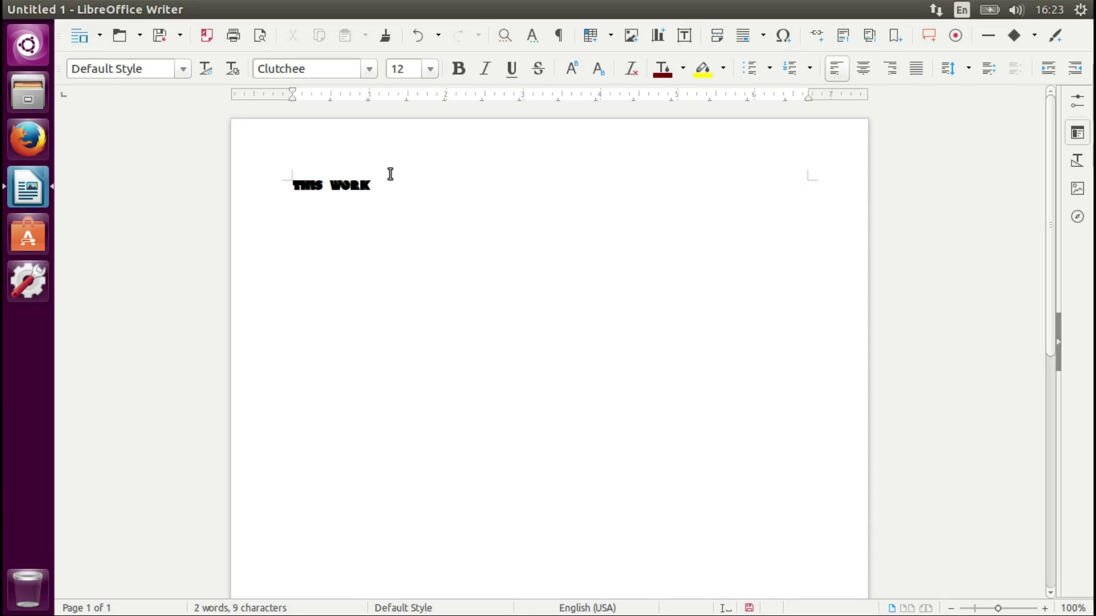
{"action": "type", "text": "ed!!!!!!!!"}
Select the 'This worked' line, enlarge it to 96 pt, then deselect it.
{"action": "left_click_drag", "start_coordinate": [418, 187], "coordinate": [238, 174]}
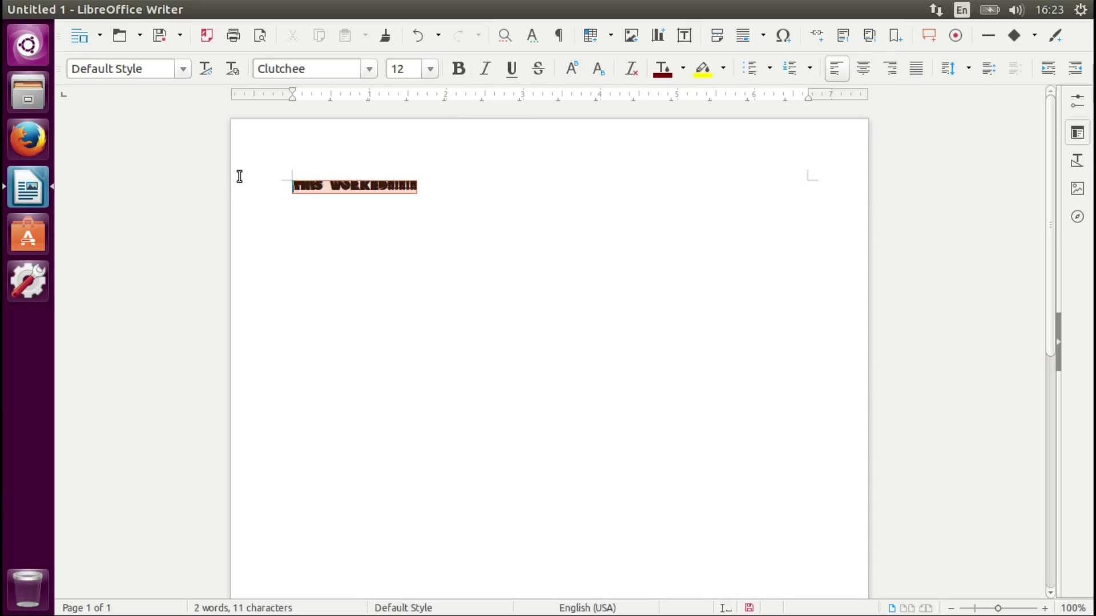
{"action": "left_click", "coordinate": [430, 69]}
{"action": "left_click", "coordinate": [407, 234]}
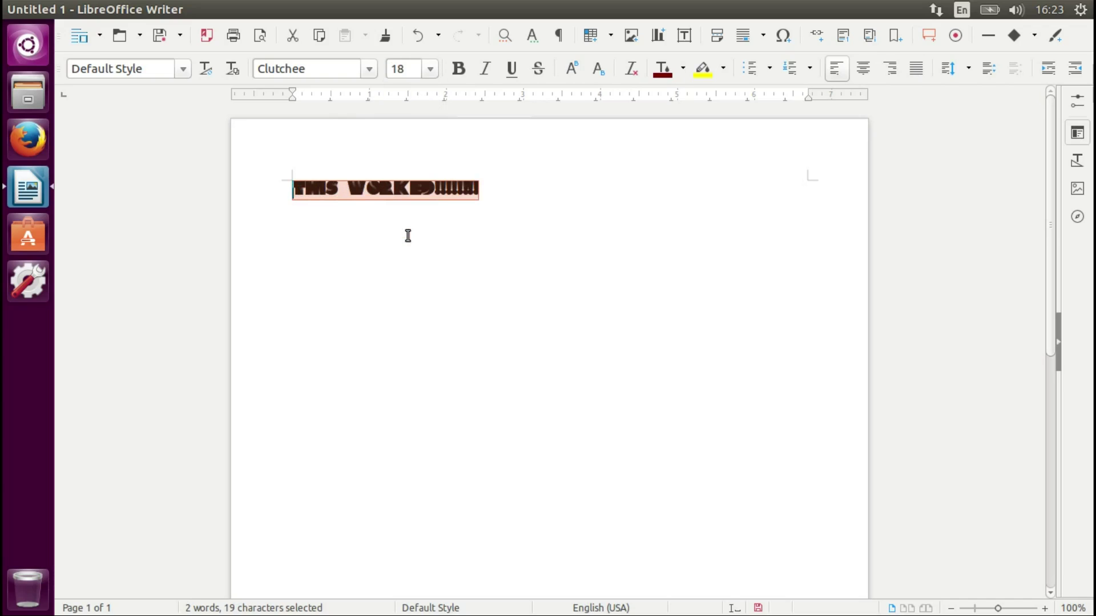
{"action": "left_click", "coordinate": [427, 69]}
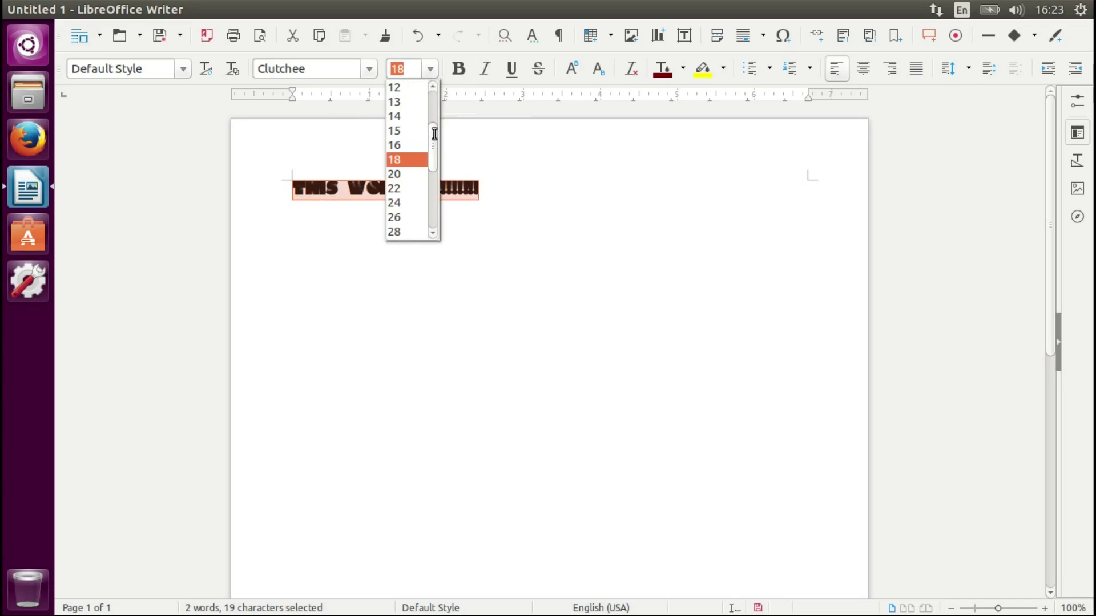
{"action": "left_click_drag", "start_coordinate": [433, 154], "coordinate": [429, 203]}
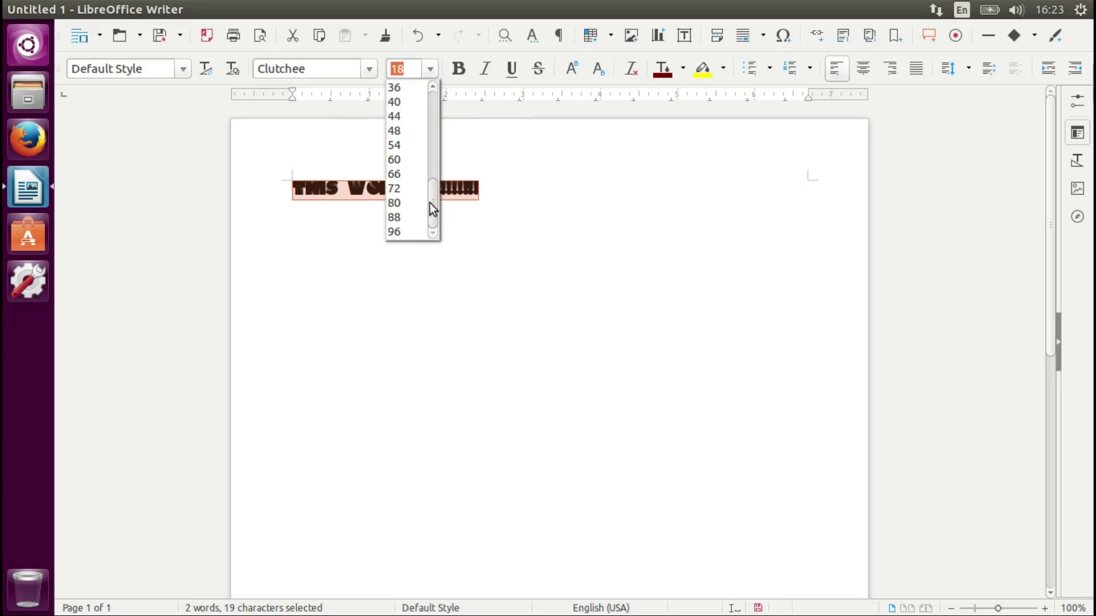
{"action": "left_click", "coordinate": [406, 235]}
{"action": "left_click", "coordinate": [625, 359]}
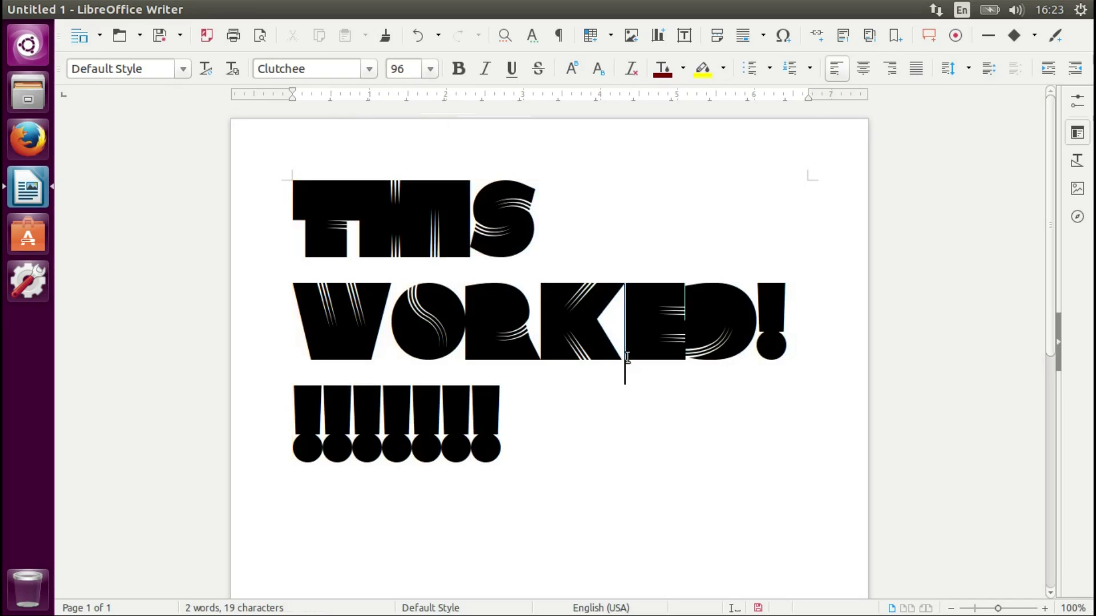